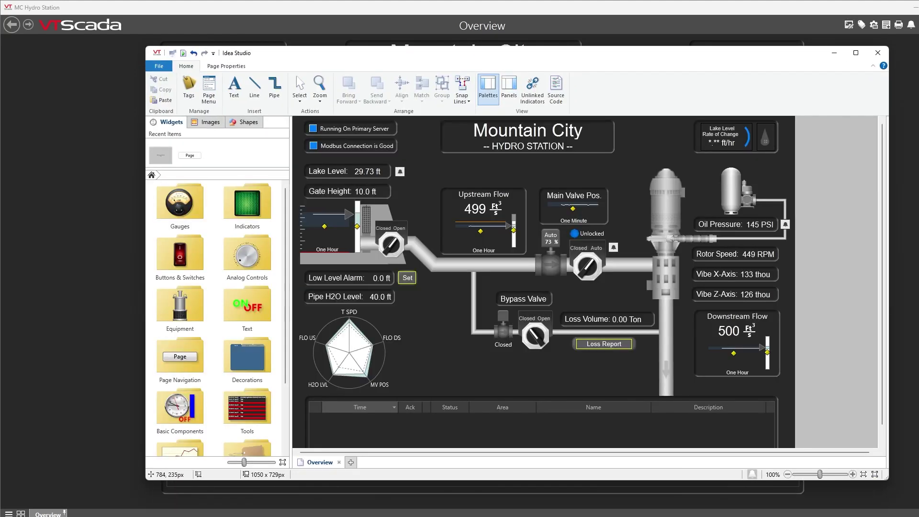
Open the Web Browser Tools widgets within the Tools category
scroll(180, 268, "down", 3)
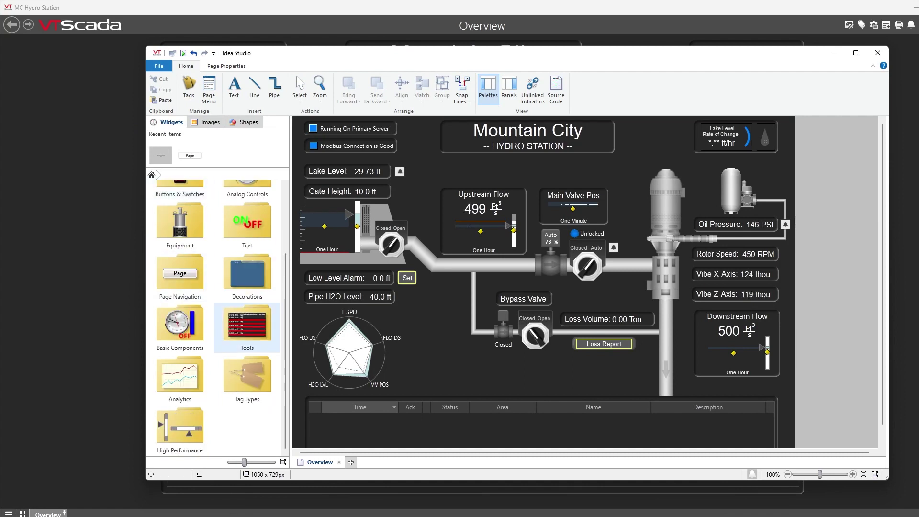
left_click(247, 328)
scroll(247, 306, "down", 1)
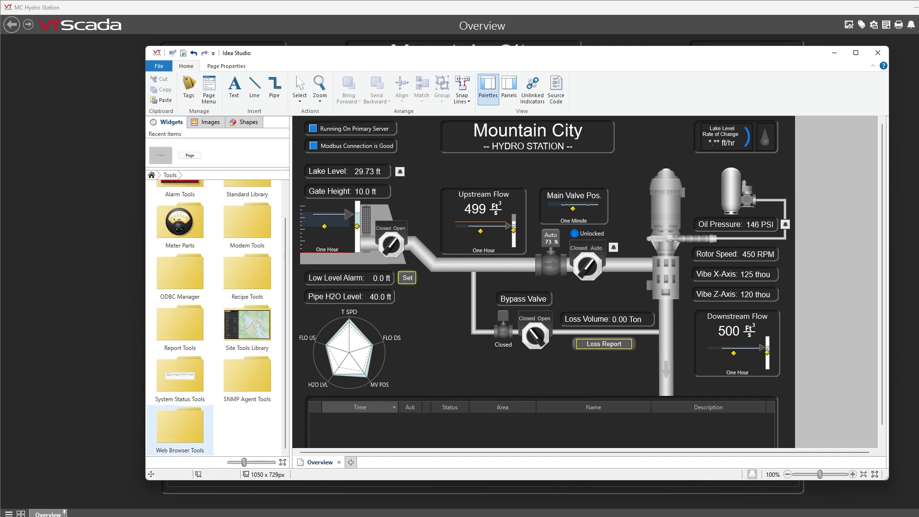
left_click(180, 426)
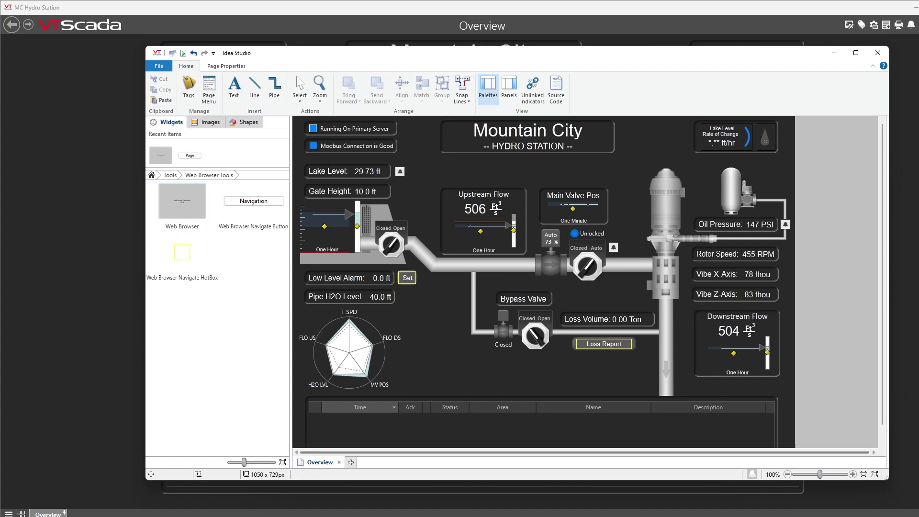
Create a new pop-up page titled gisMap, accepting the default phrase definition and page prompt
left_click(351, 462)
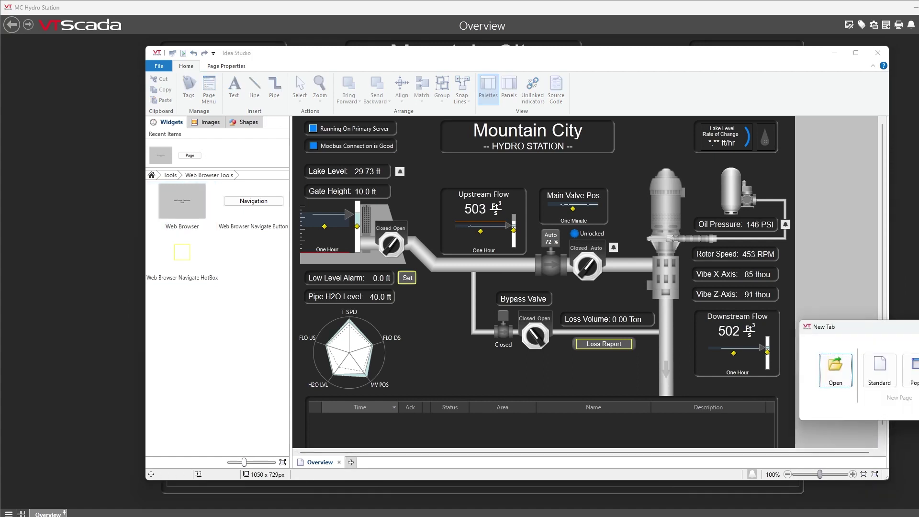
left_click(914, 371)
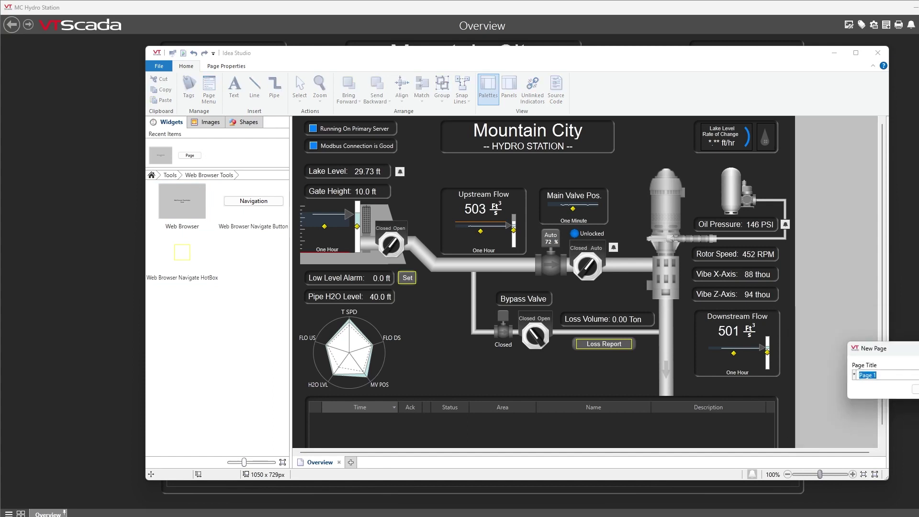
type("gisMap")
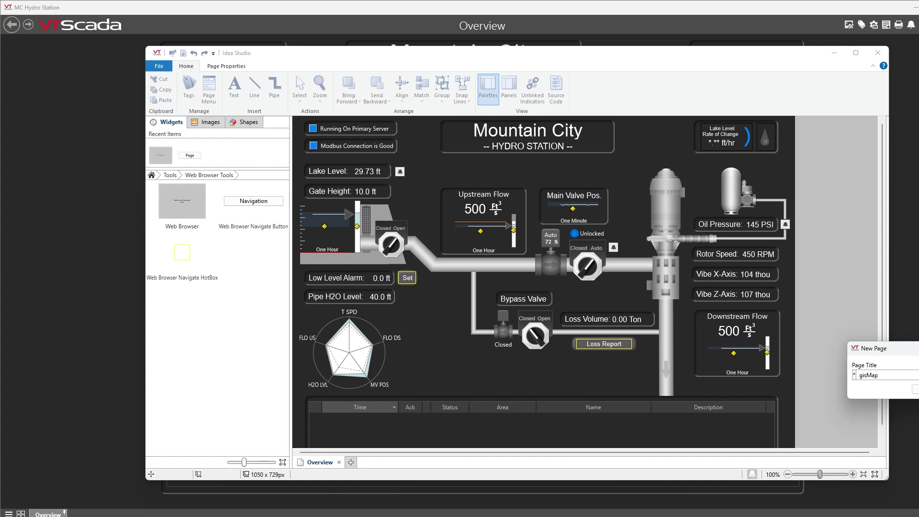
key("Return")
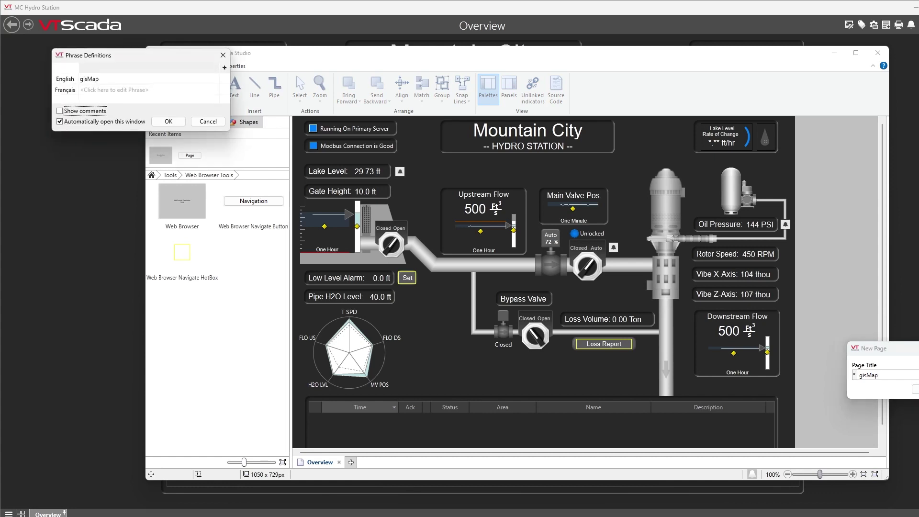
key("Return")
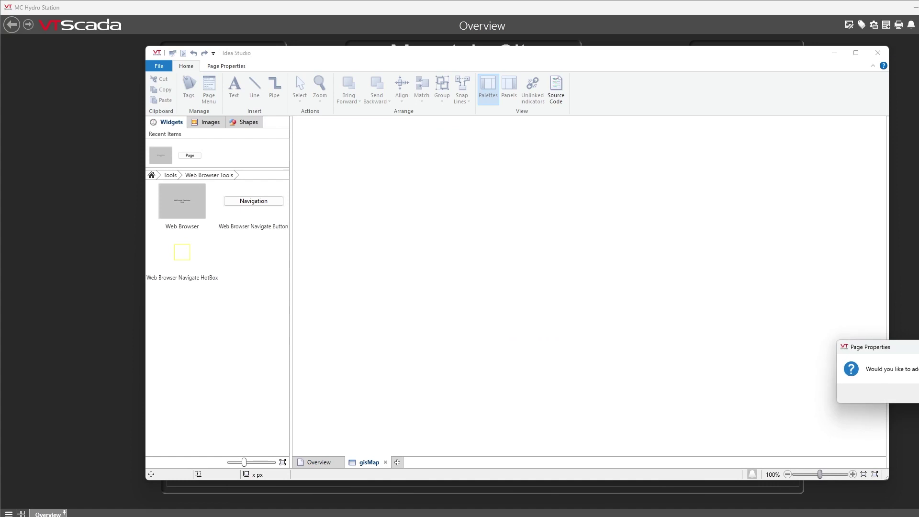
key("Return")
Place a Web Browser widget at the upper-left corner of the gisMap page and enlarge it to about 1172 x 558 px
left_click_drag(182, 201, 388, 187)
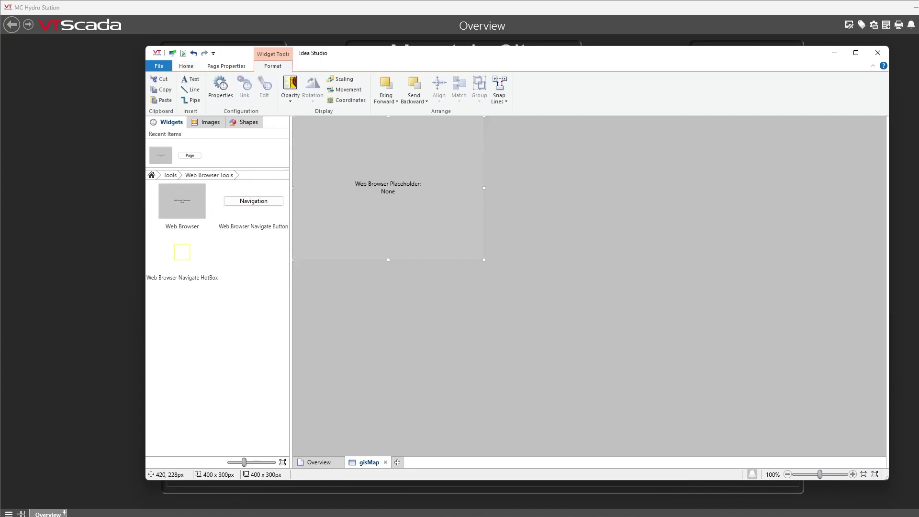
left_click_drag(484, 260, 649, 383)
left_click_drag(648, 249, 853, 250)
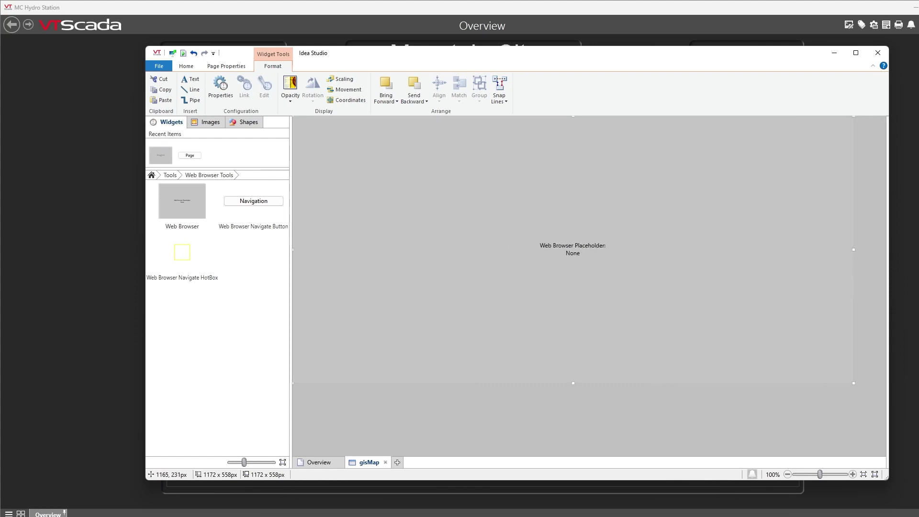
right_click(601, 241)
left_click(621, 246)
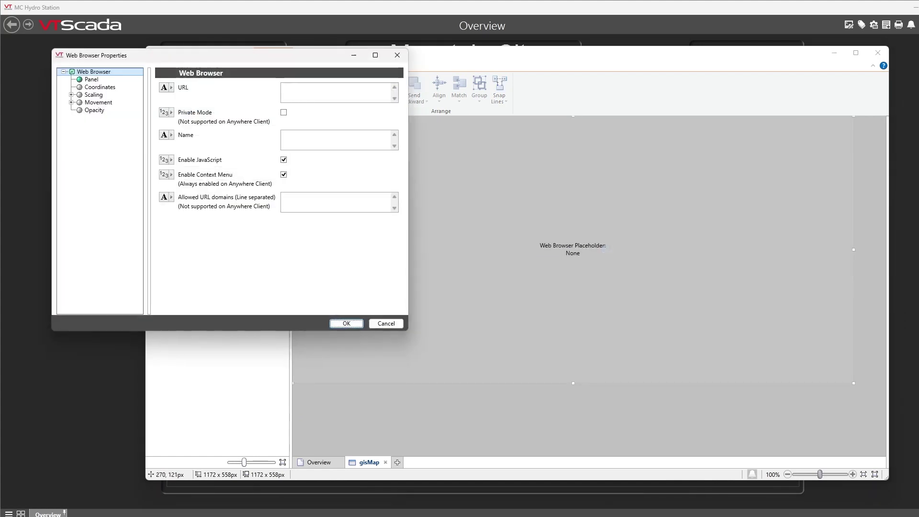
key("alt+Tab")
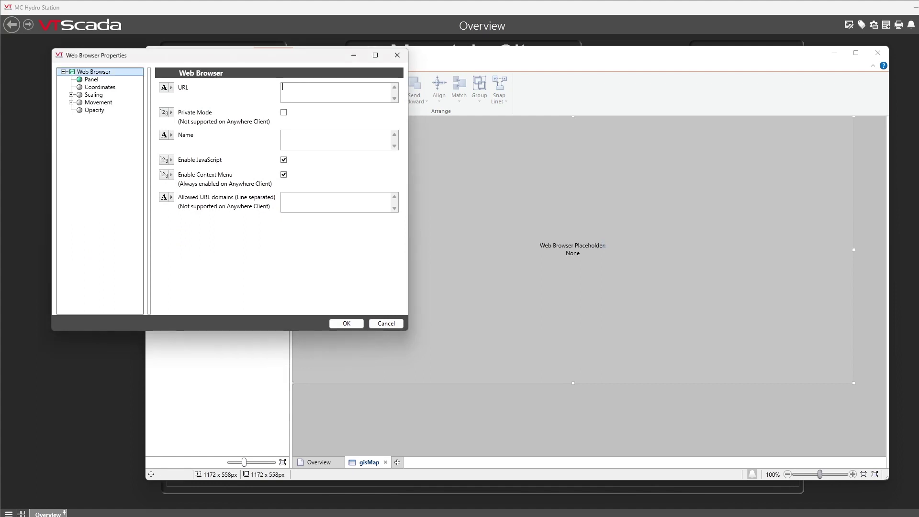
type("https://fletcher.novascotia.ca/DNRViewer/?viewer=Groundwater")
key("Return")
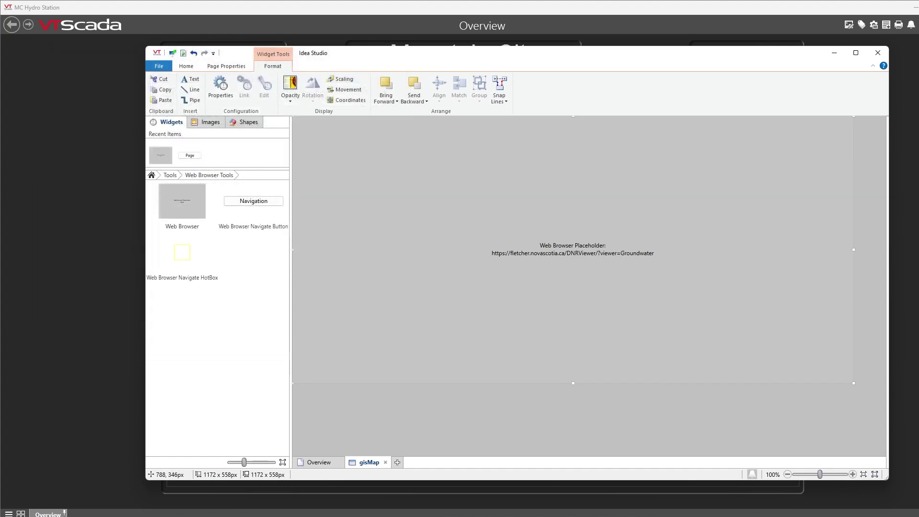
Add a Page Button widget to the Overview page, between the Mountain City title and the Lake Level Rate of Change display
left_click(319, 462)
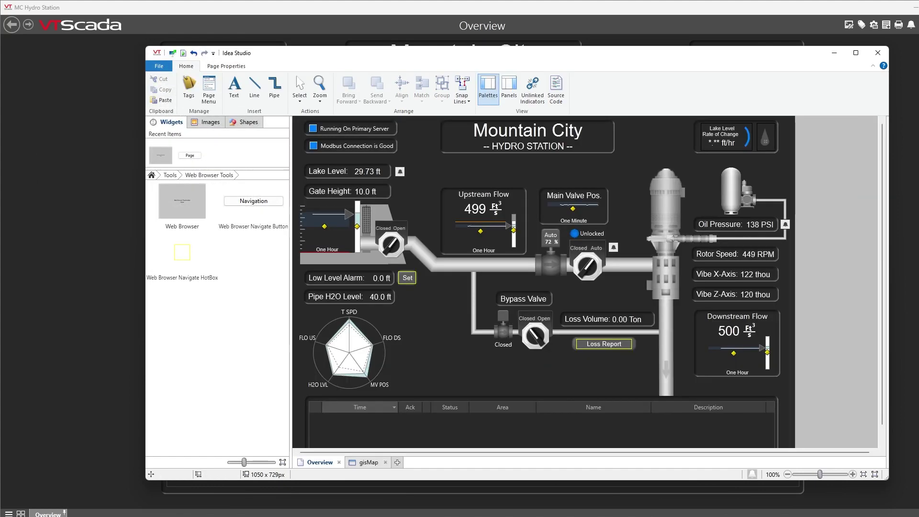
left_click(151, 174)
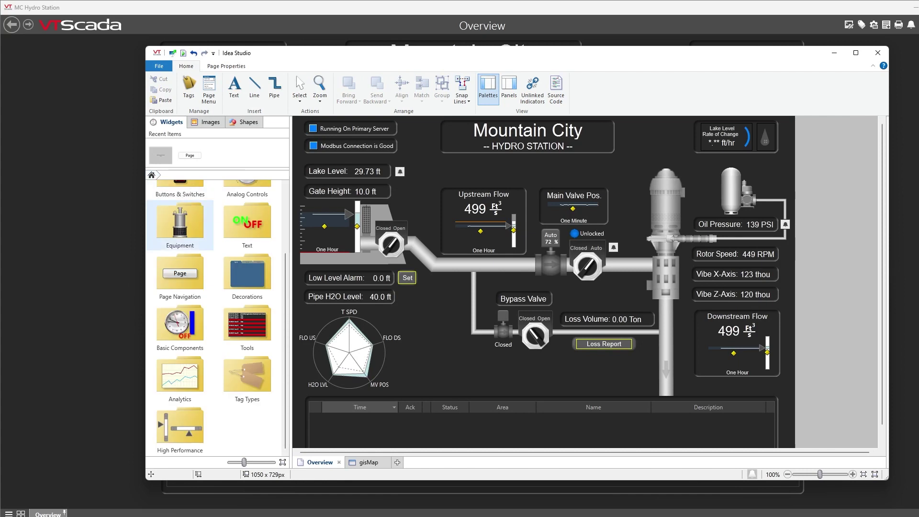
left_click(180, 356)
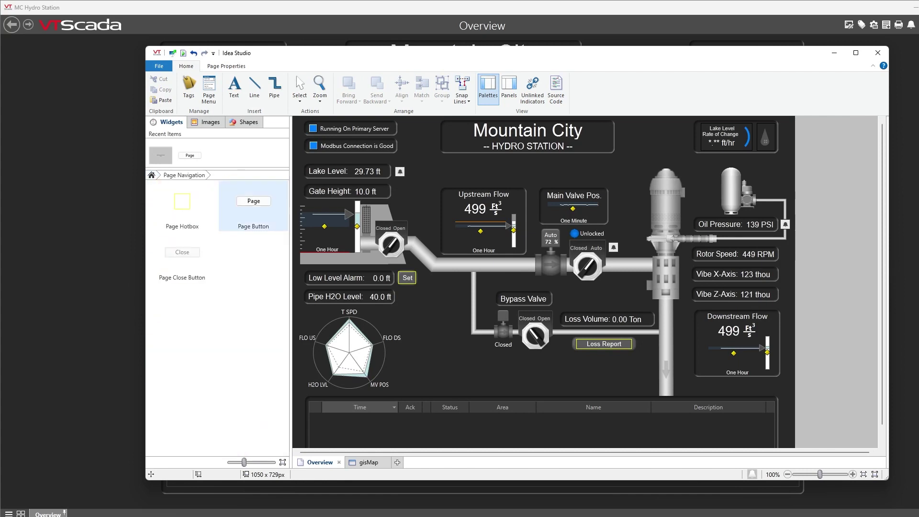
left_click_drag(254, 201, 650, 138)
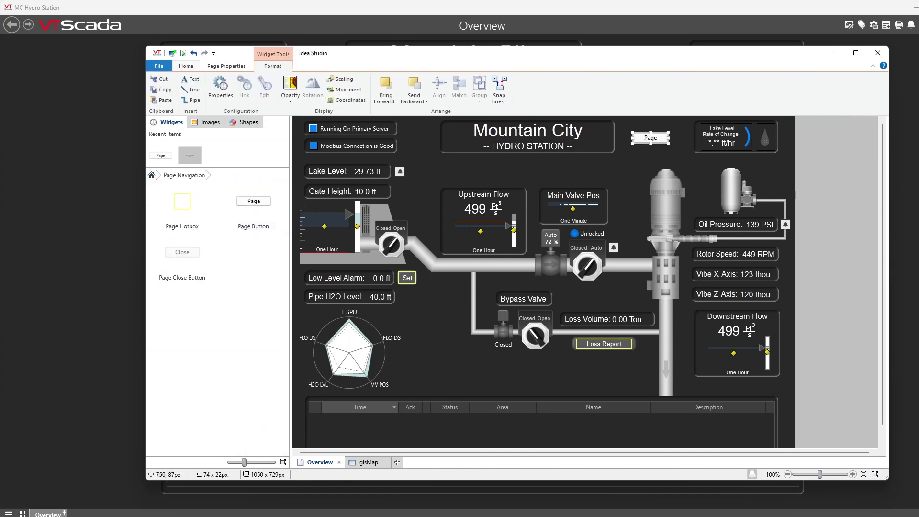
Label the new page button GIS Map
right_click(651, 140)
left_click(681, 144)
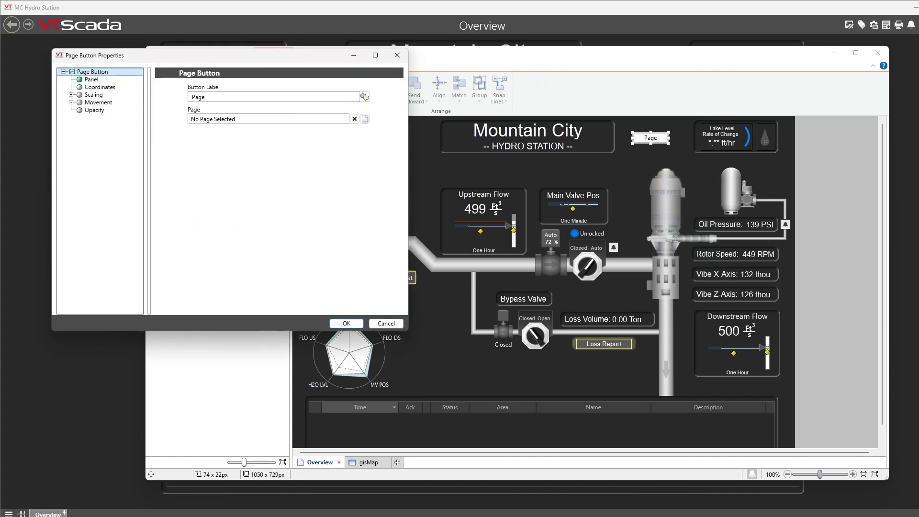
type("GIS Map")
key("Tab")
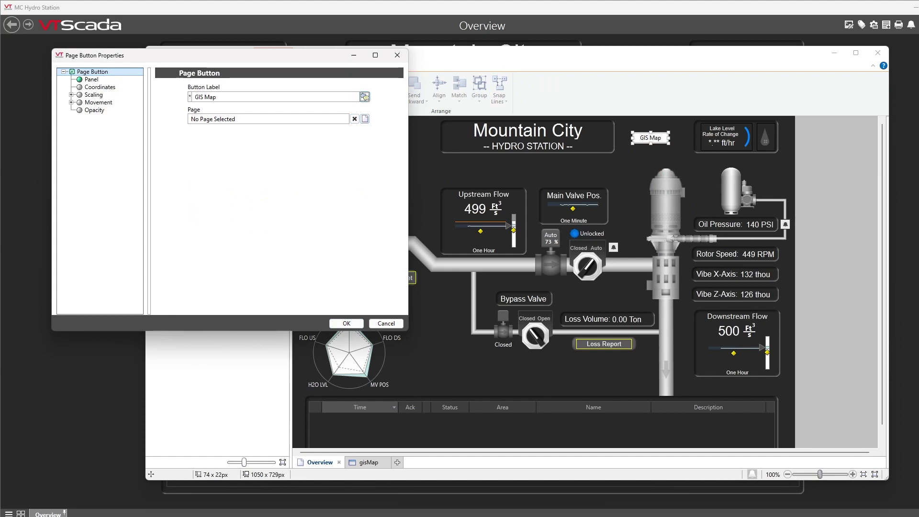
Link the GIS Map button to the gisMap page and return to the running Overview display
left_click(364, 119)
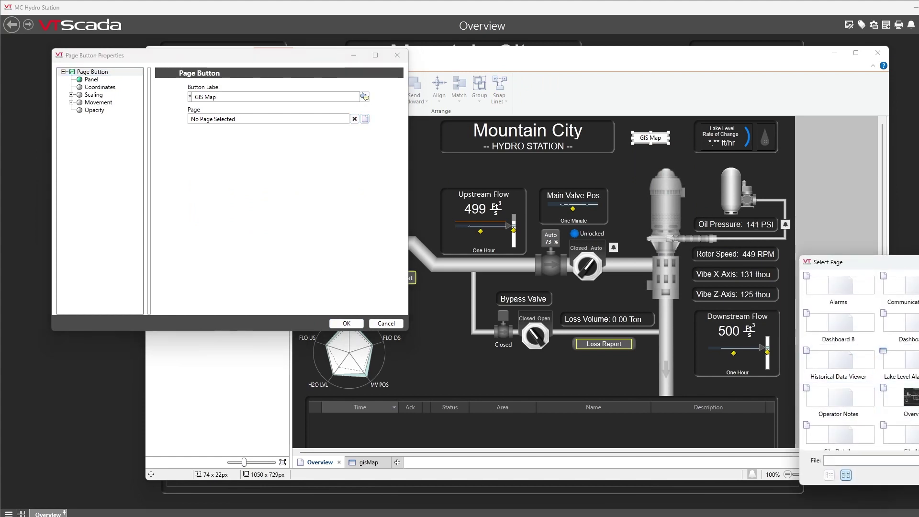
scroll(885, 359, "down", 2)
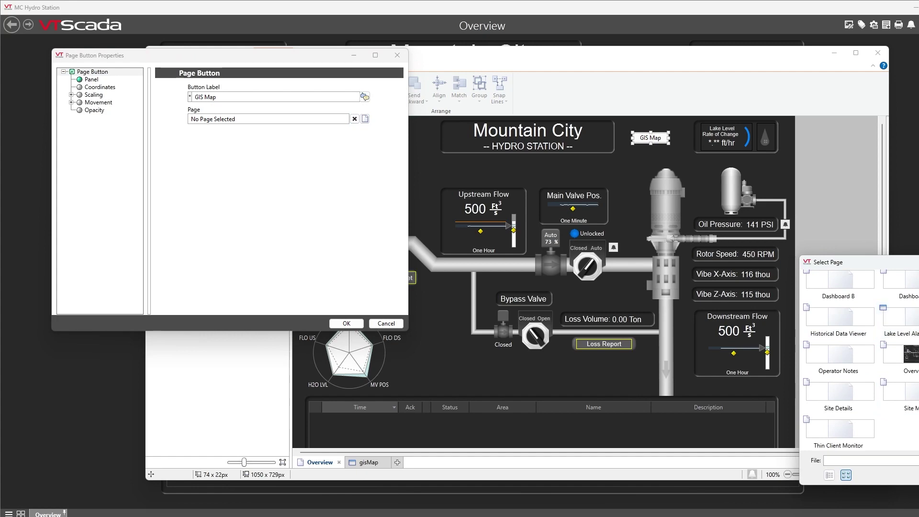
left_click_drag(861, 262, 647, 230)
left_click(777, 253)
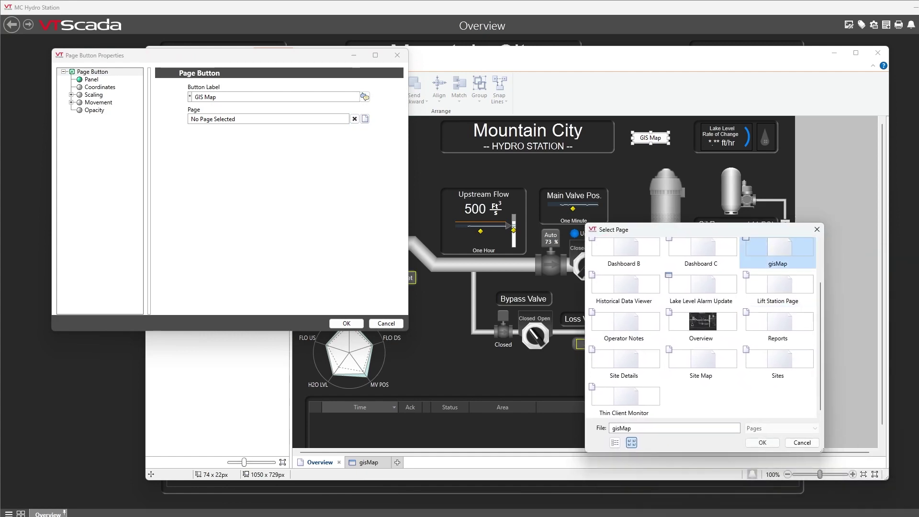
left_click(762, 443)
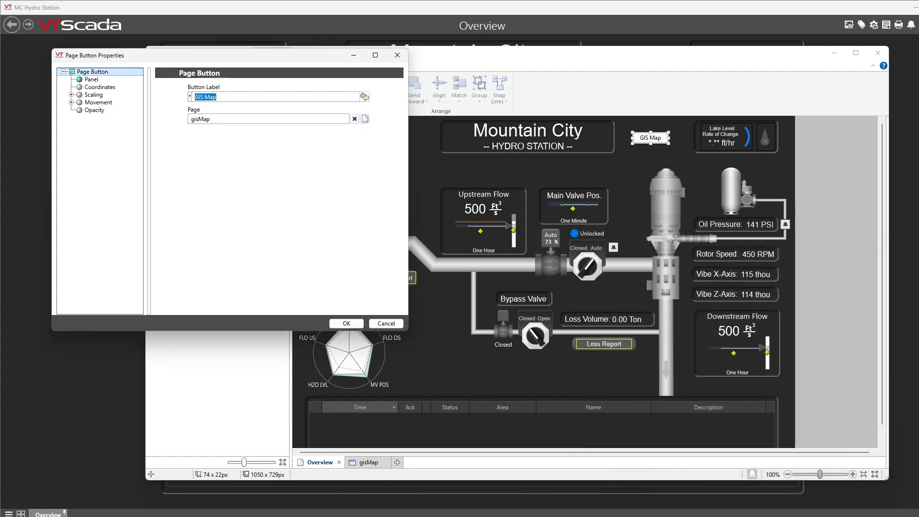
left_click(346, 323)
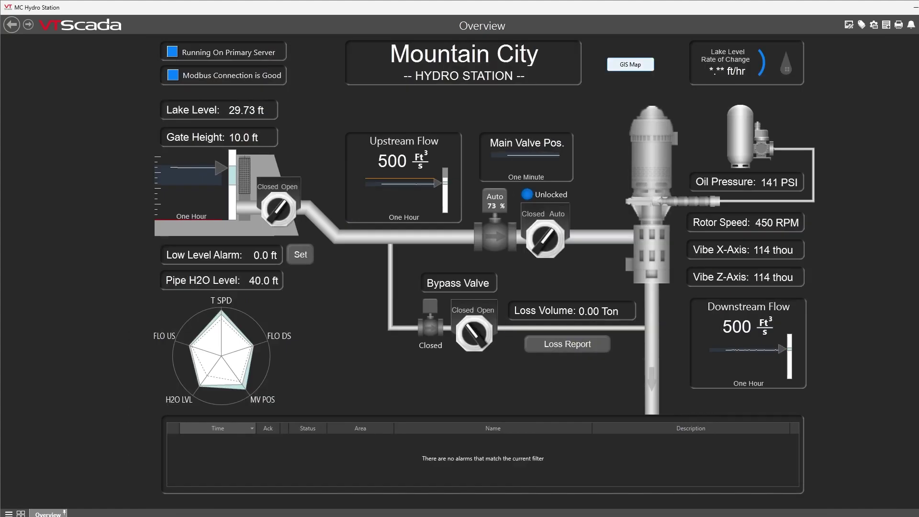
Open the gisMap pop-up from the Overview page, collapse the atlas side panel and zoom the map to 1:1,000,000
left_click(630, 64)
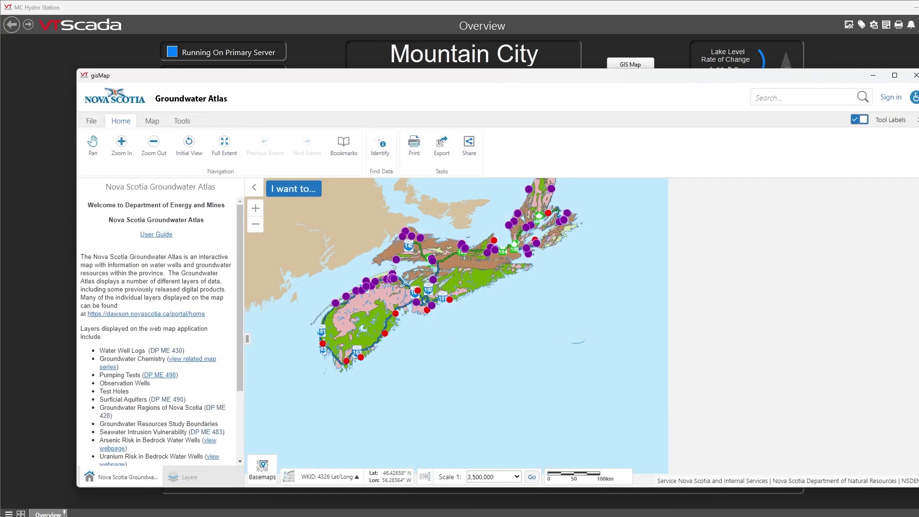
left_click(254, 187)
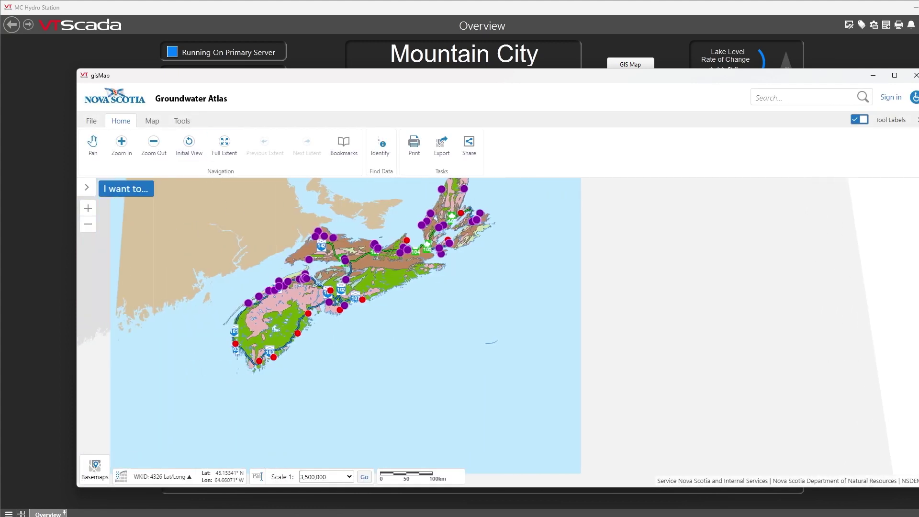
scroll(354, 266, "up", 2)
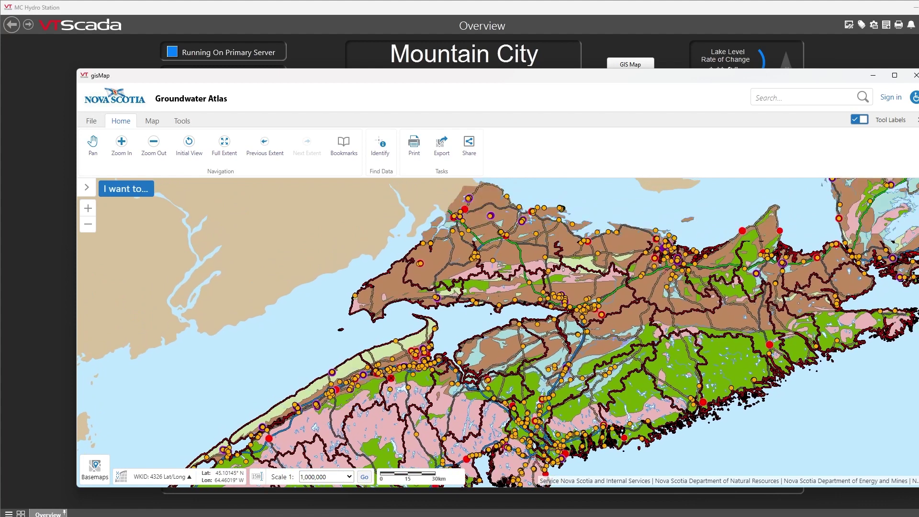
View the details of a pumping test marker on the groundwater map, dismiss them and close the gisMap pop-up
left_click_drag(479, 75, 438, 59)
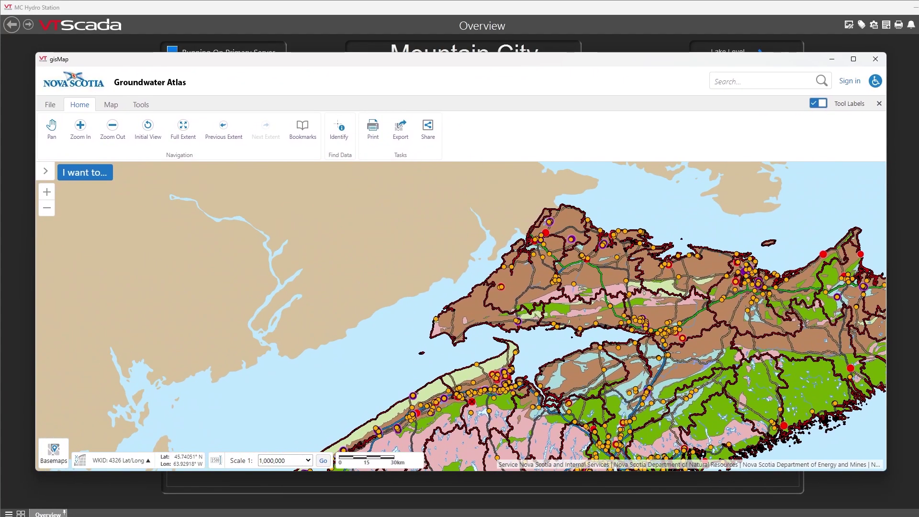
left_click(558, 240)
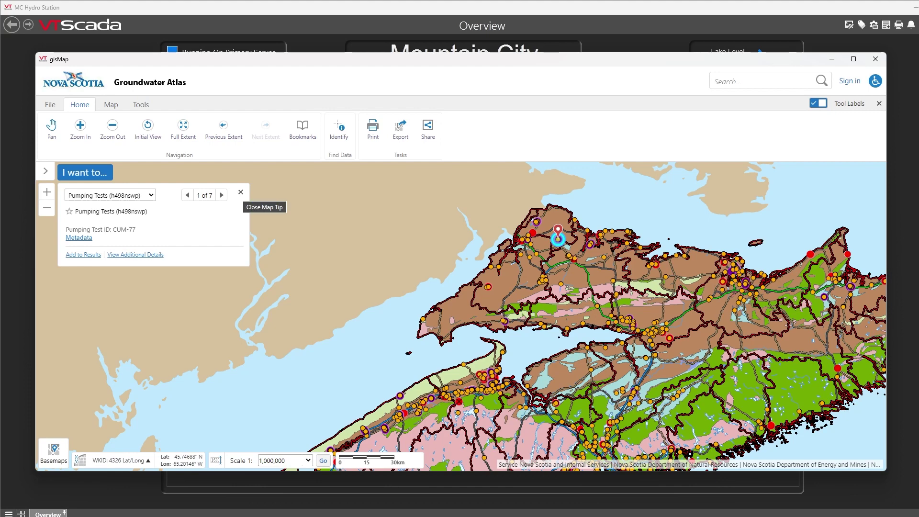
left_click(240, 192)
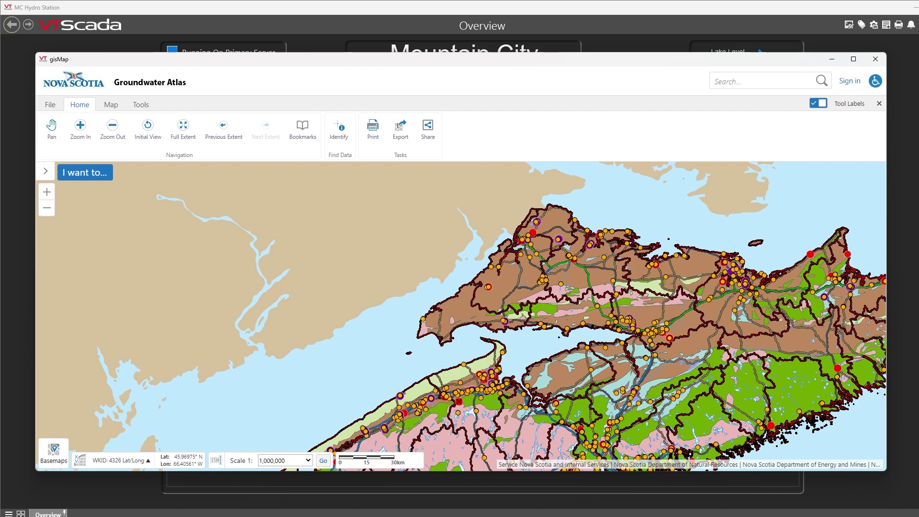
left_click(852, 59)
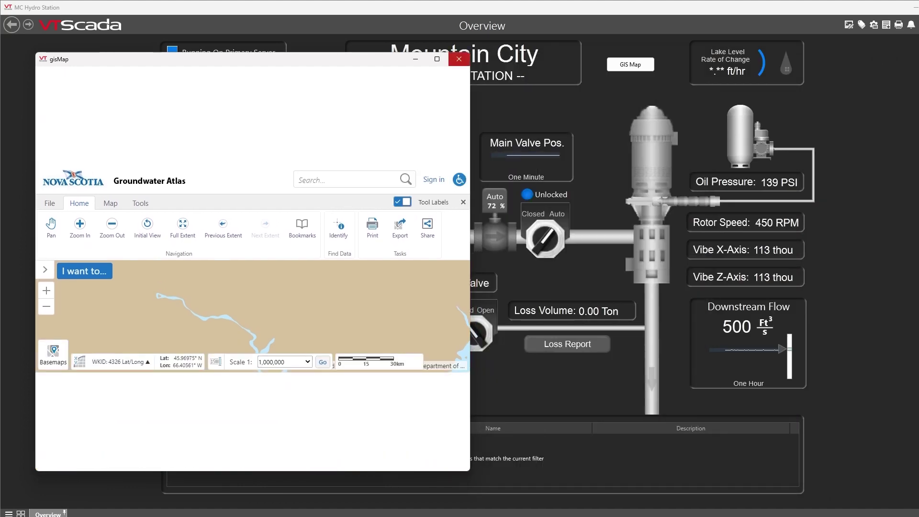
left_click(461, 58)
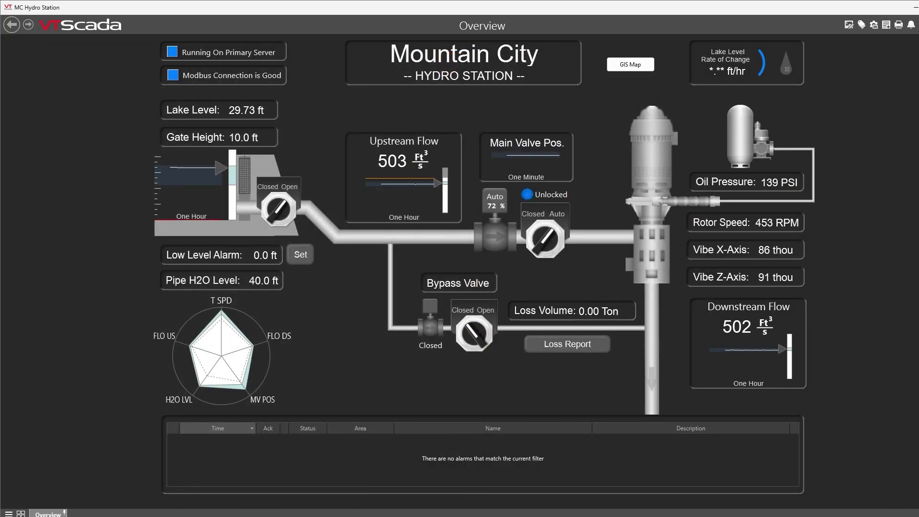
Reopen the gisMap page for editing in Idea Studio and narrow its Web Browser widget to about 503 px wide
left_click(848, 25)
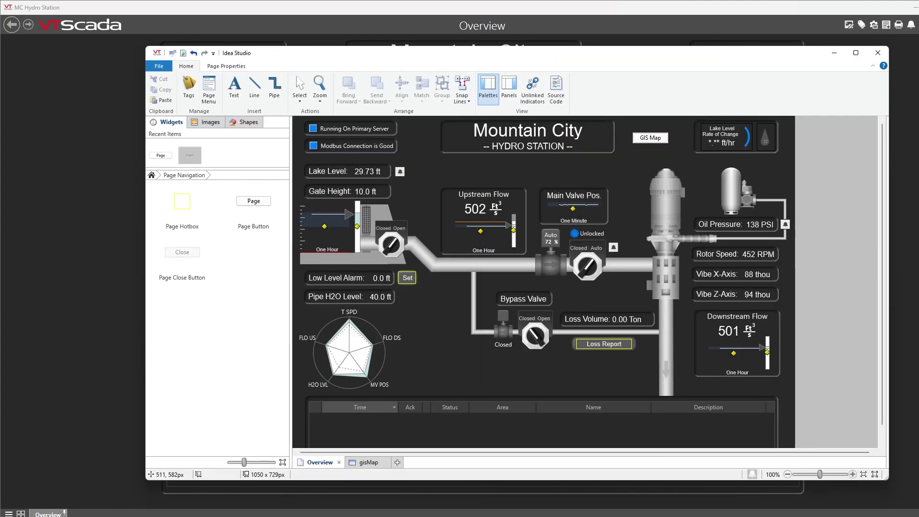
left_click(368, 462)
left_click(529, 250)
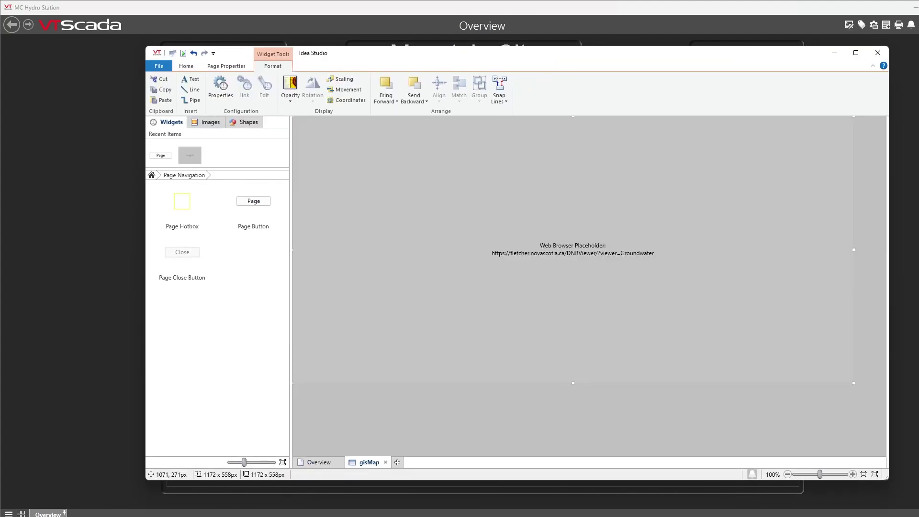
left_click_drag(853, 249, 533, 249)
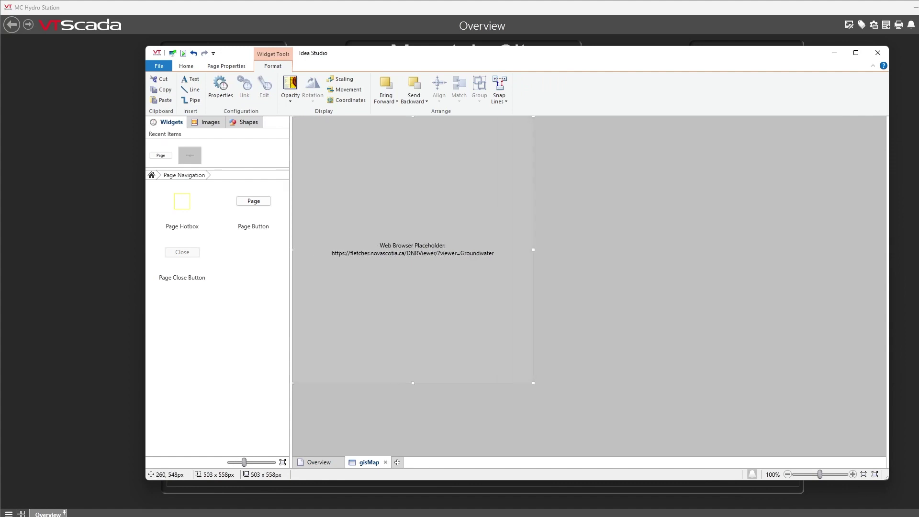
left_click_drag(412, 382, 412, 414)
right_click(413, 414)
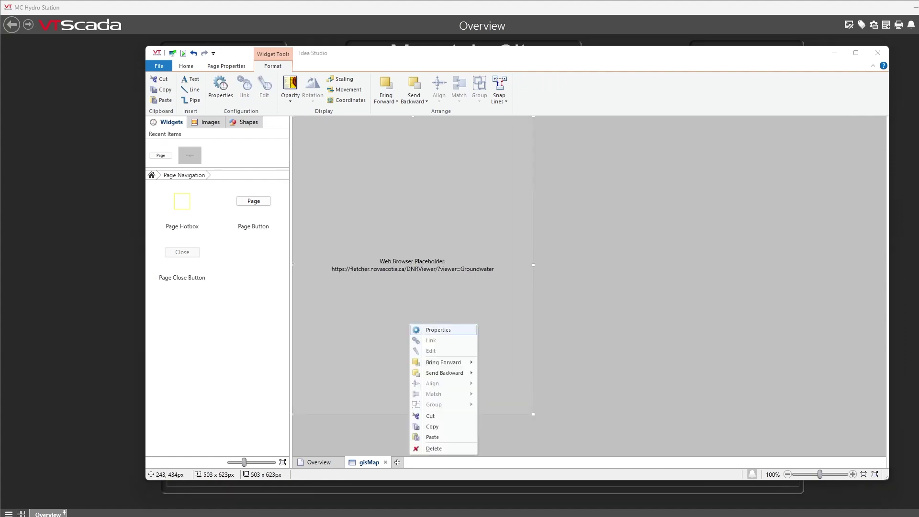
left_click(438, 329)
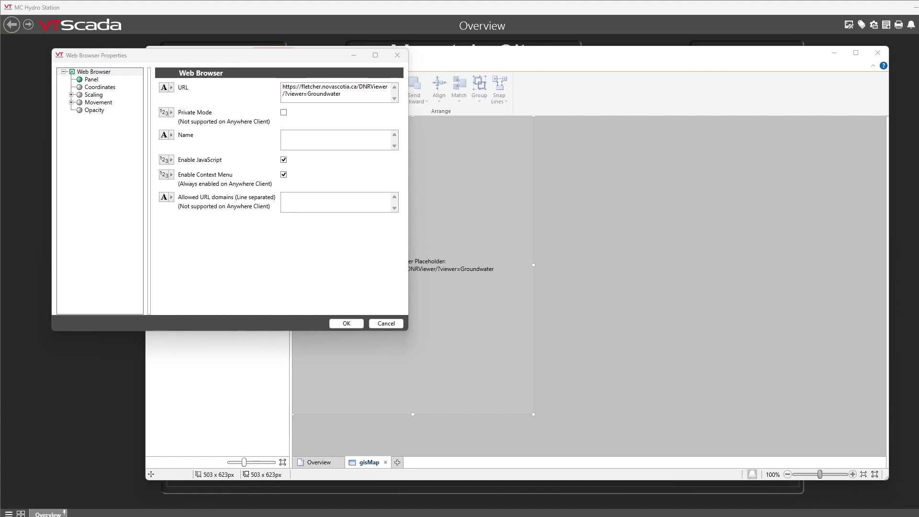
key("ctrl+a")
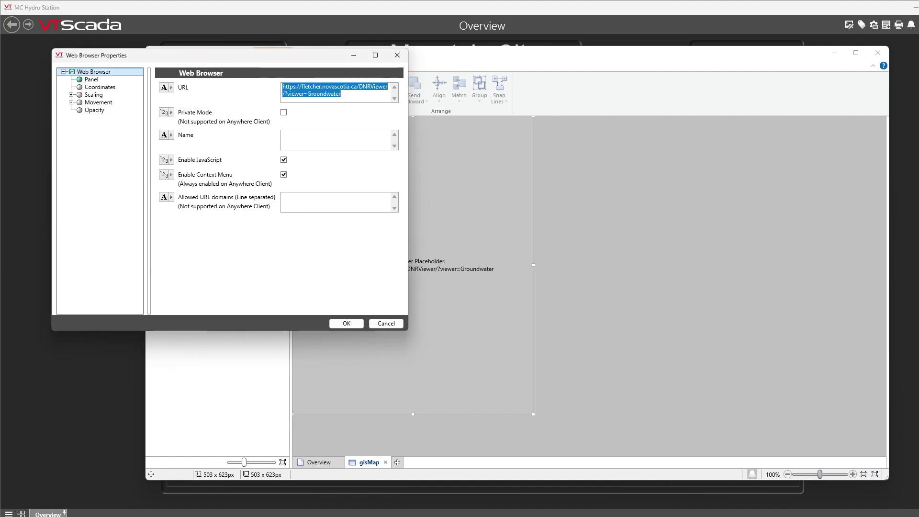
type("https://www.surveymonkey.com/r/Employment-Template")
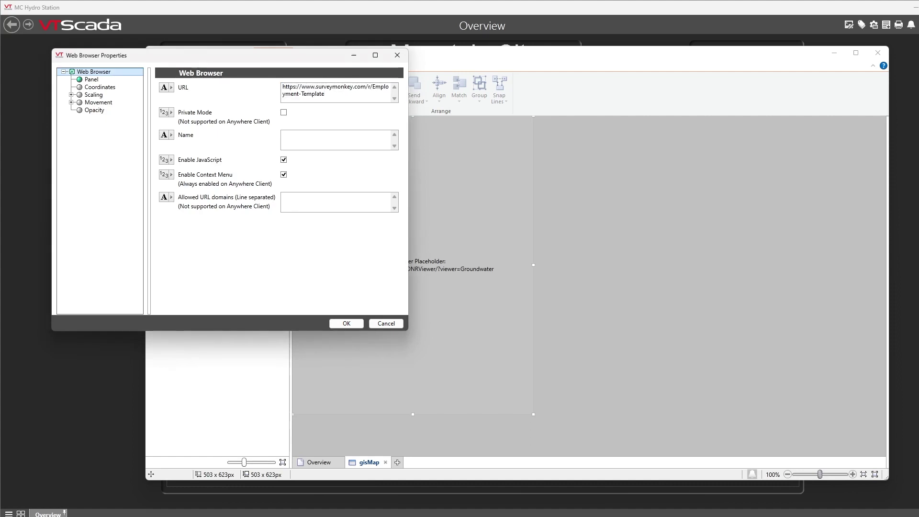
left_click(346, 324)
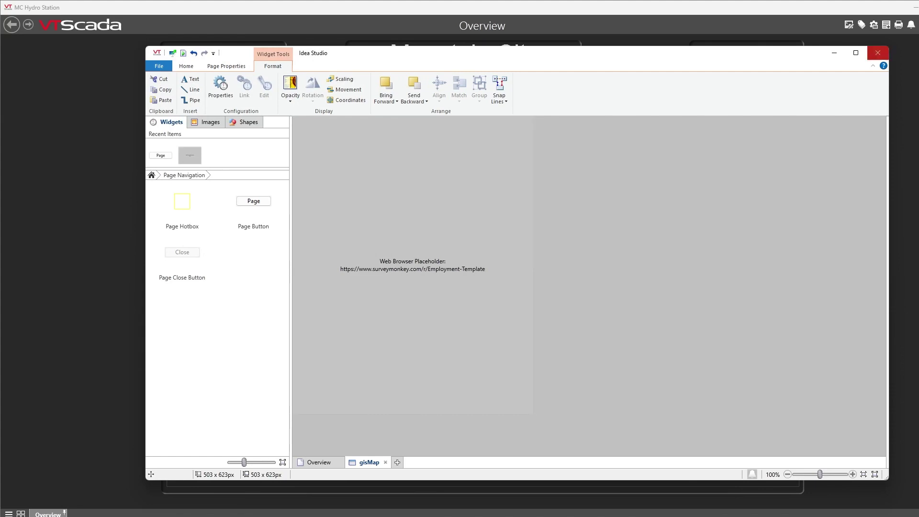
Open the gisMap pop-up from the running Overview page, make its window taller and look through the survey questions
left_click(877, 53)
left_click(630, 65)
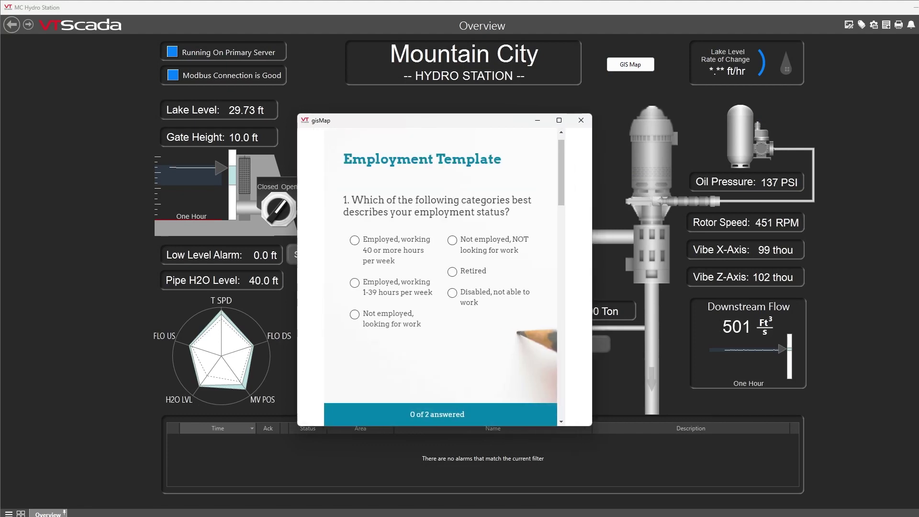
left_click_drag(493, 425, 492, 446)
scroll(493, 260, "down", 5)
scroll(440, 277, "down", 12)
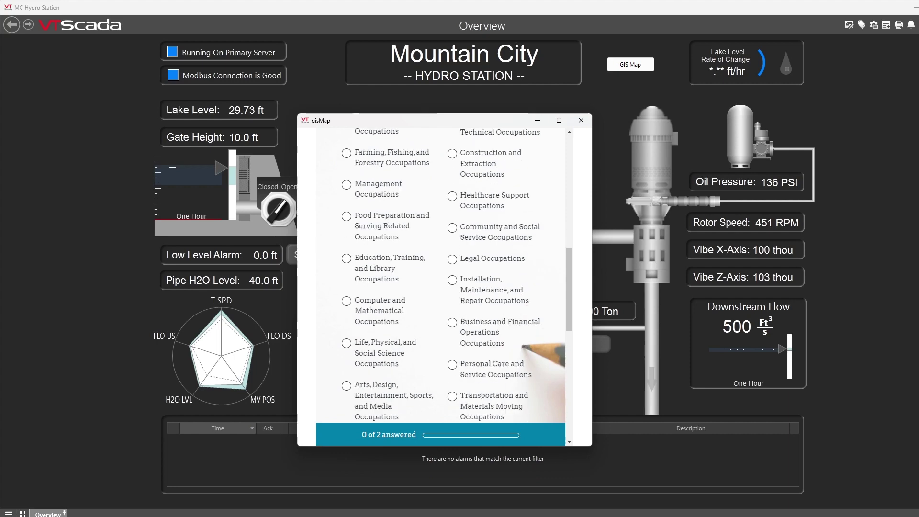
scroll(440, 278, "up", 3)
scroll(440, 278, "up", 12)
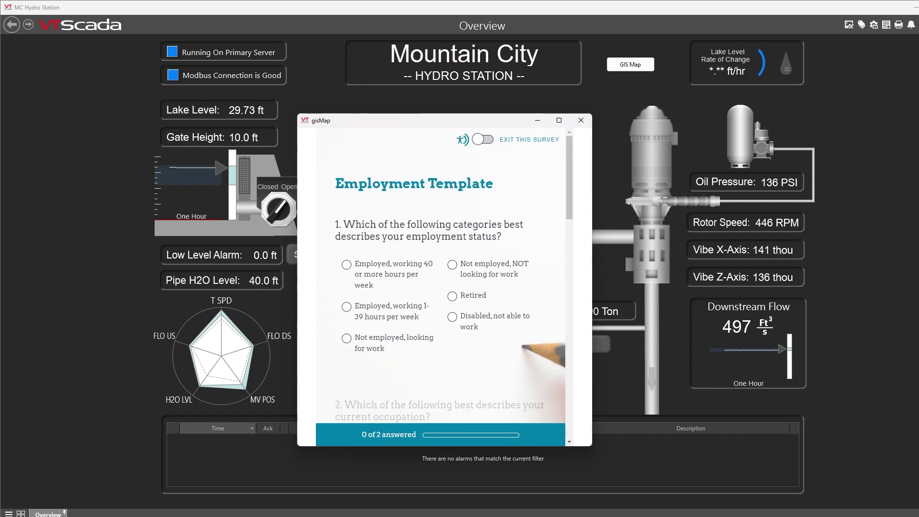
Move the keyboard focus through the survey's answer options, view the survey's end and close the gisMap pop-up
key("Tab")
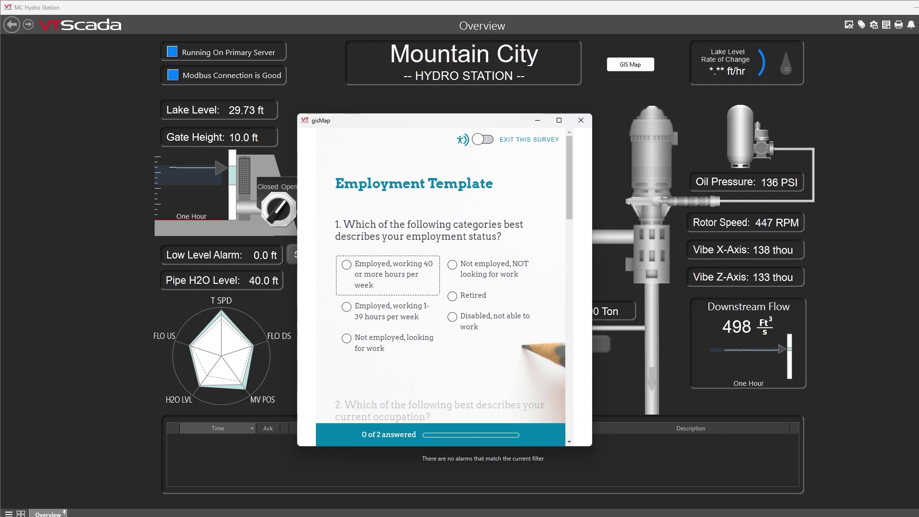
key("Tab")
key("Tab")
key("Tab")
key("Tab")
key("Tab")
key("Tab")
key("Tab")
key("Tab")
key("Tab")
key("Tab")
key("Tab")
key("Tab")
key("Tab")
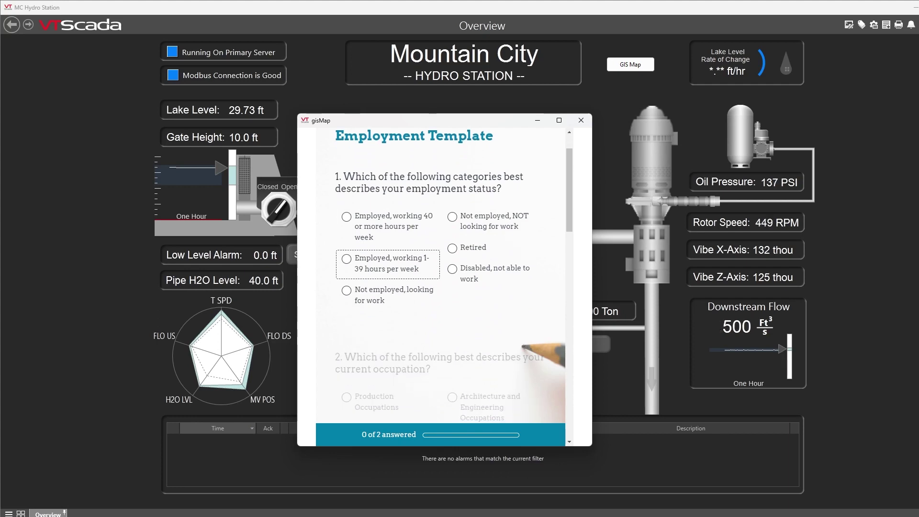
scroll(387, 269, "down", 5)
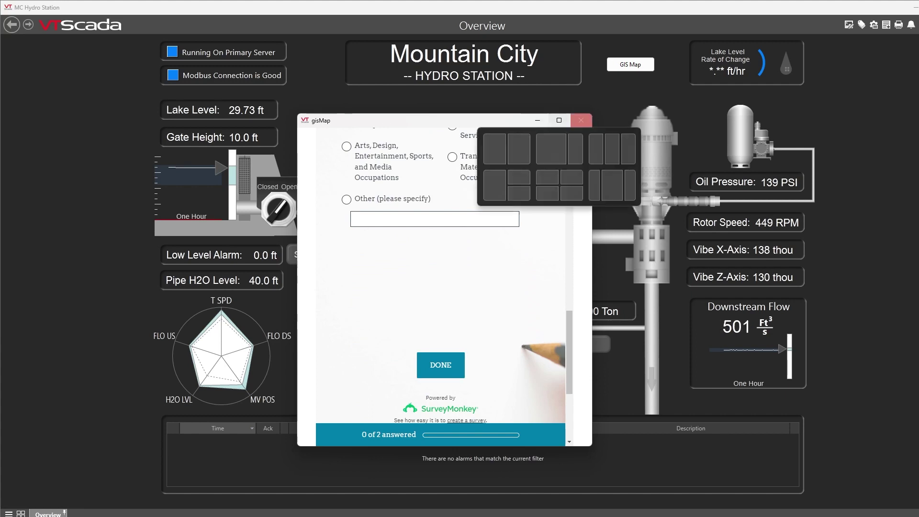
left_click(580, 120)
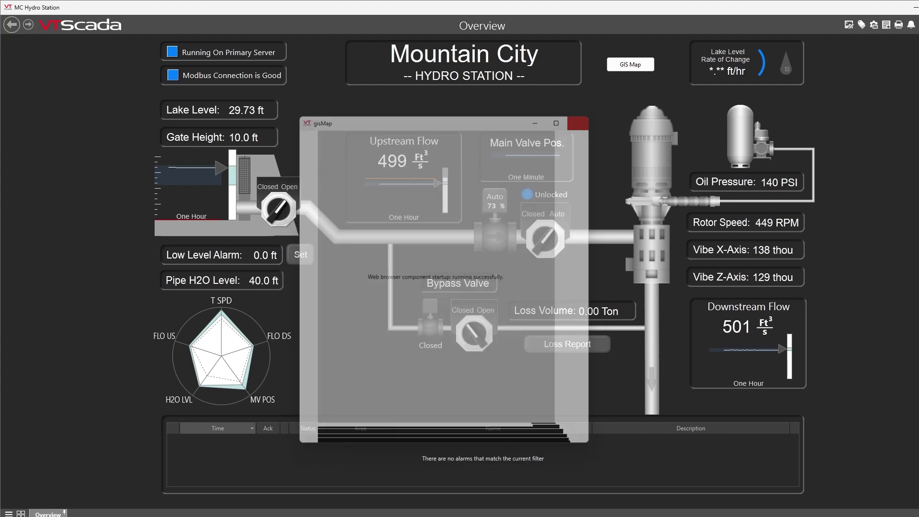
Add a Web Browser widget of about 230 x 172 px over the radar chart on the Overview page in Idea Studio
left_click(848, 24)
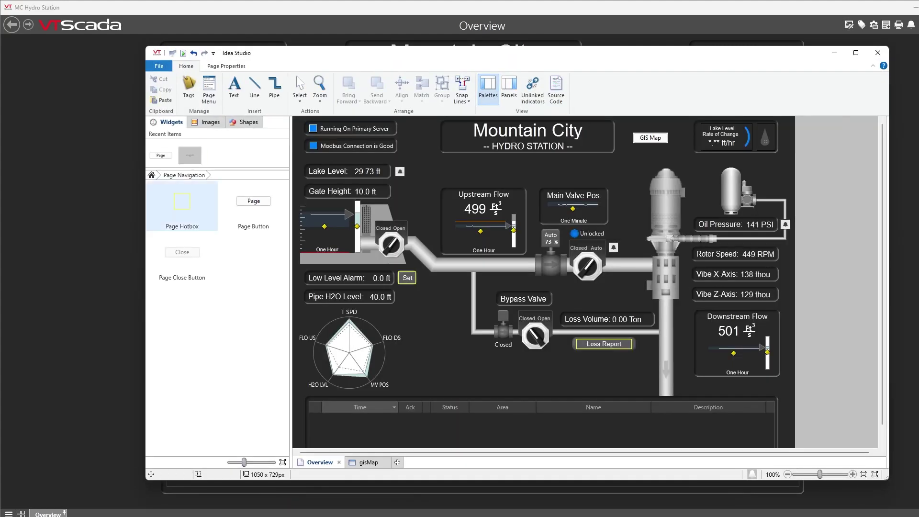
left_click_drag(190, 155, 395, 319)
left_click_drag(491, 247, 410, 329)
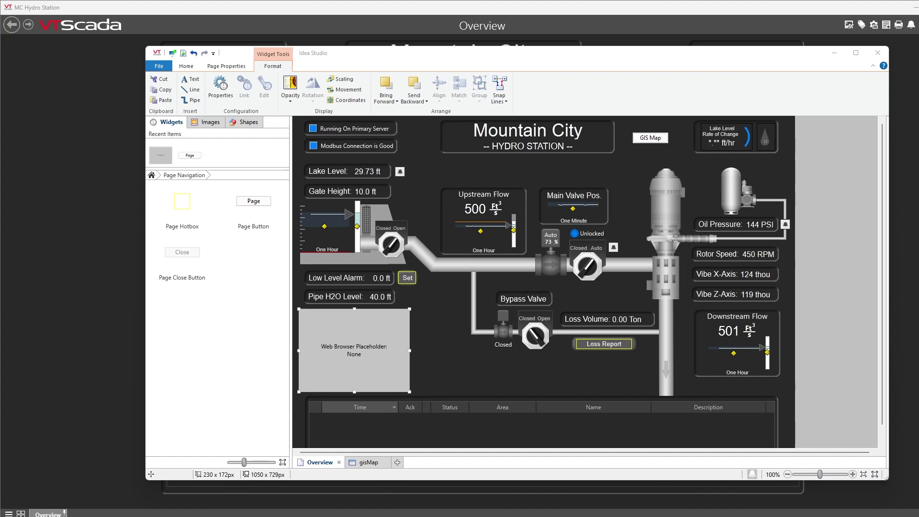
right_click(353, 361)
left_click(381, 366)
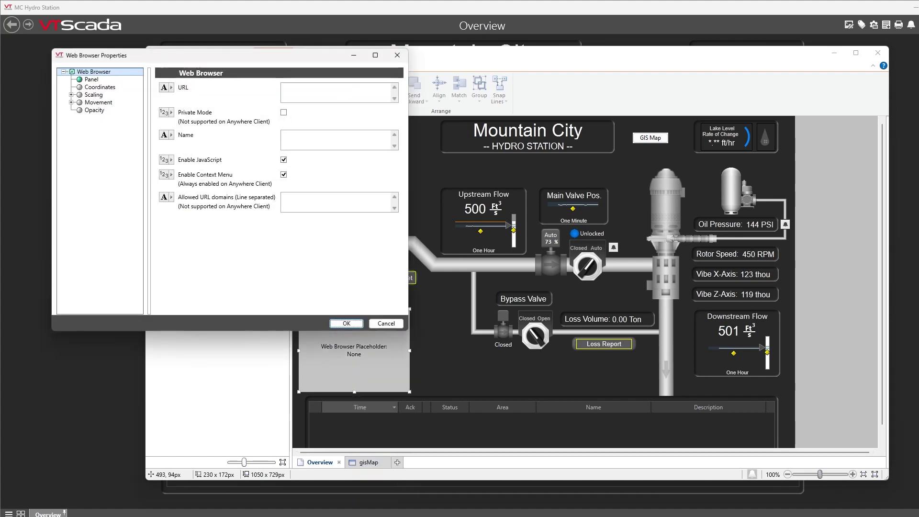
key("ctrl+v")
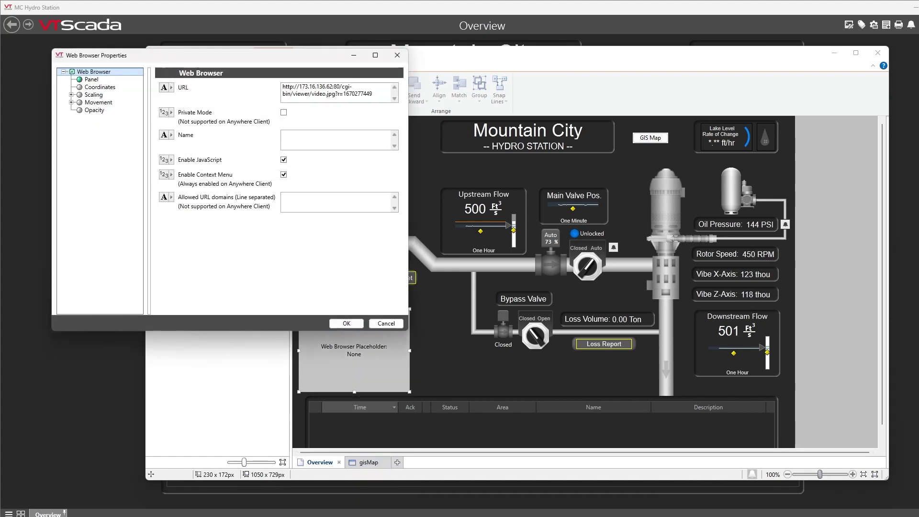
left_click(346, 323)
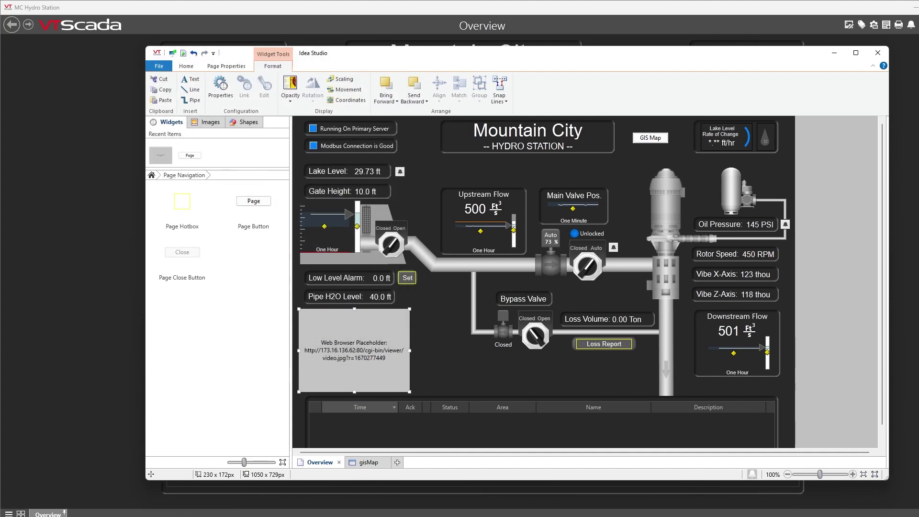
left_click(877, 53)
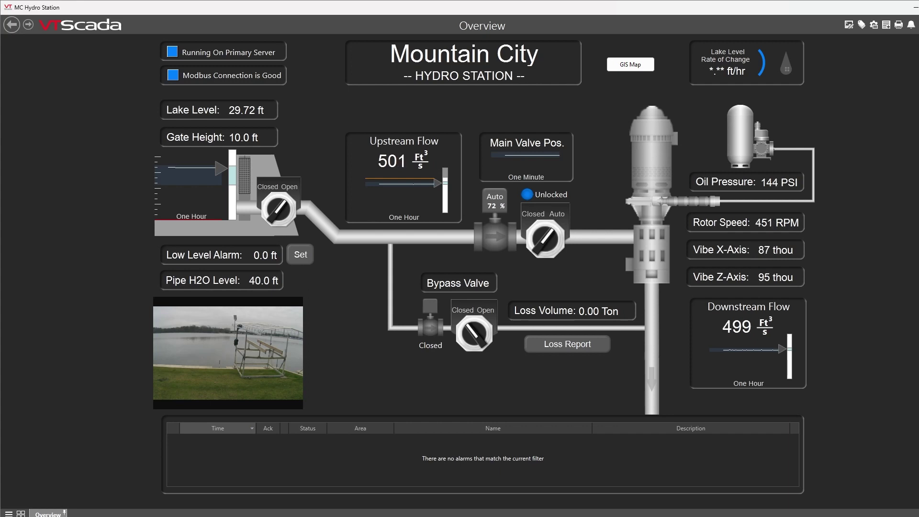
View the properties of a new Camera tag under Bernoulli_Lake in the Tag Browser and dismiss them without creating the tag
left_click(861, 24)
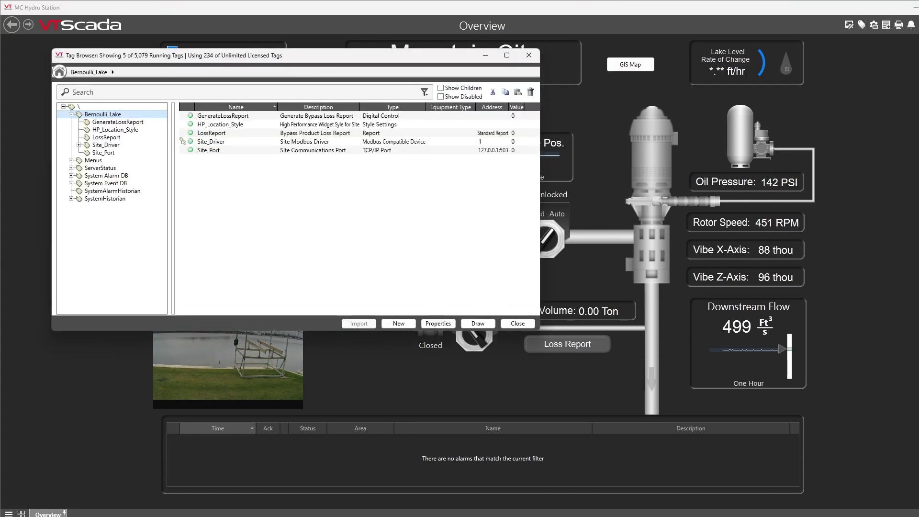
left_click(398, 323)
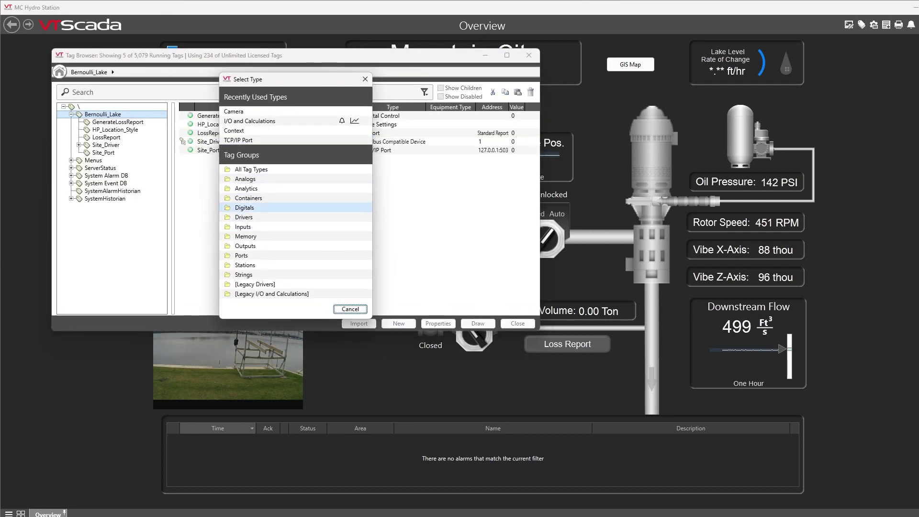
left_click(251, 169)
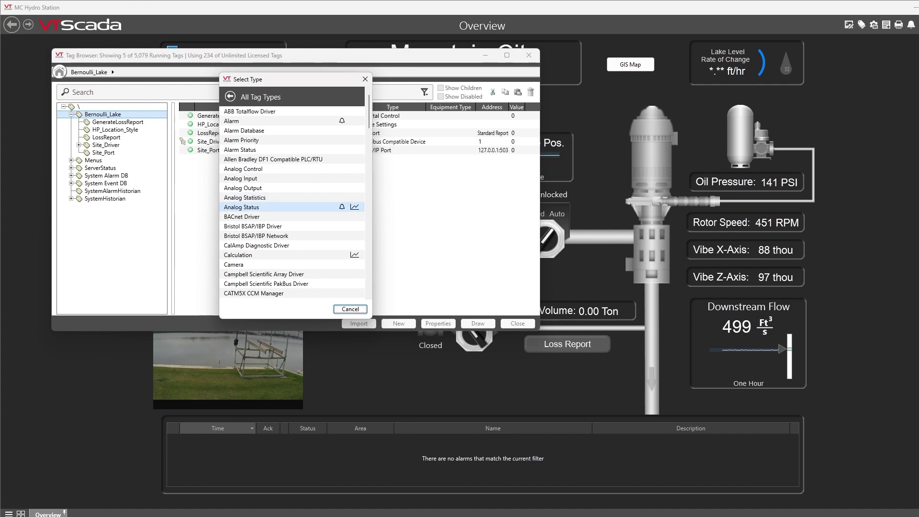
left_click(233, 235)
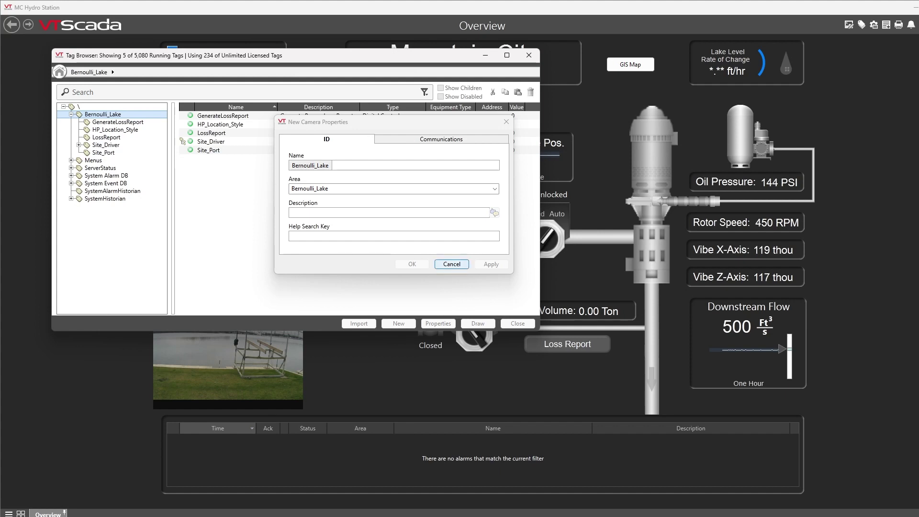
left_click(451, 264)
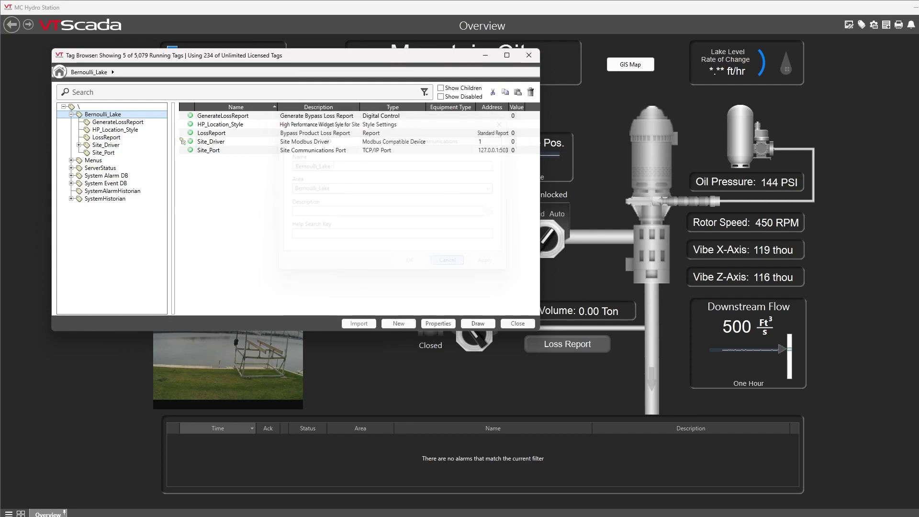